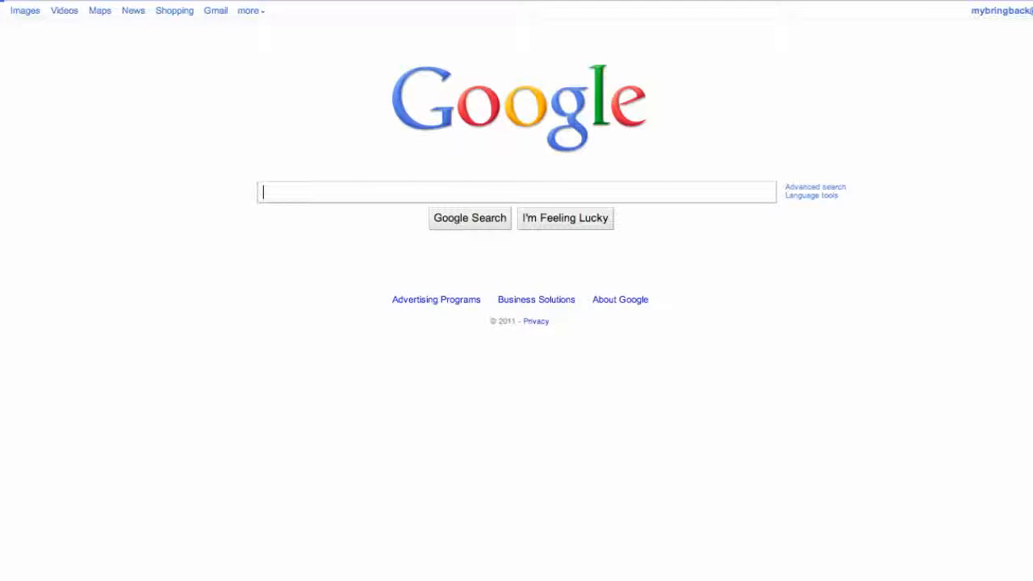
# Search the web for "android sdk" and go to the Android SDK download page on the Android Developers site.
pyautogui.write('a')
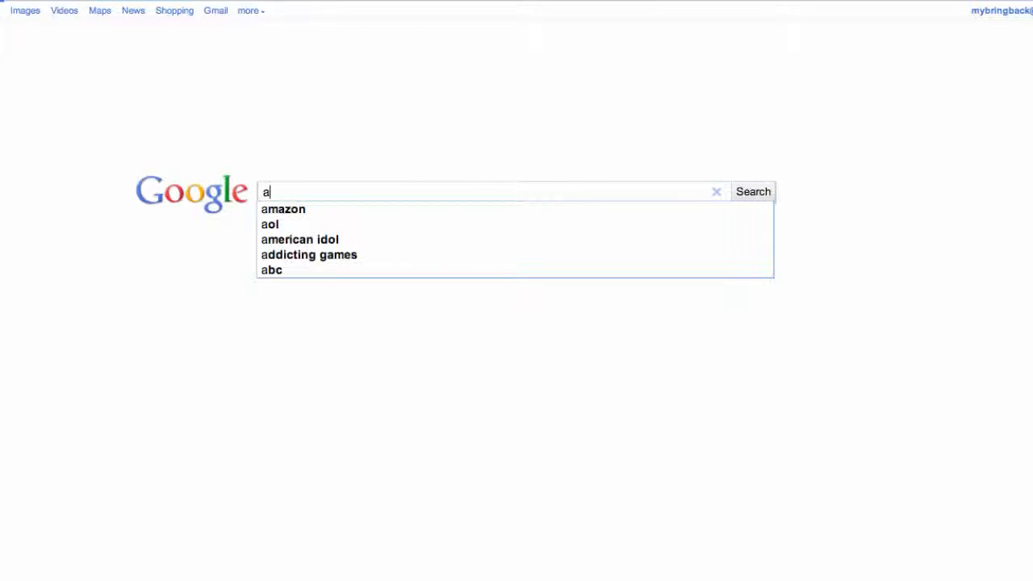
pyautogui.write('ndro')
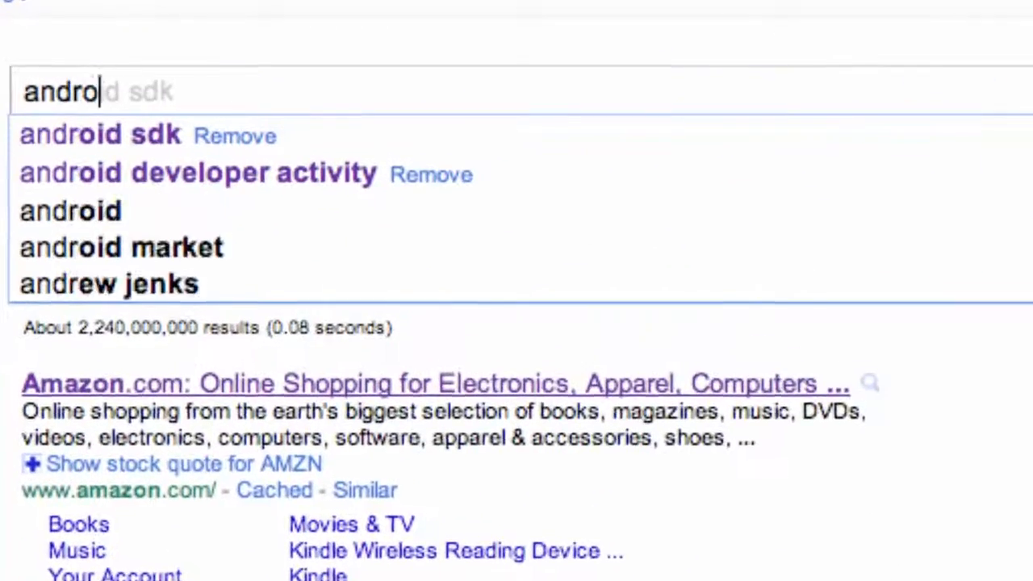
pyautogui.write('id sdk')
pyautogui.press('Return')
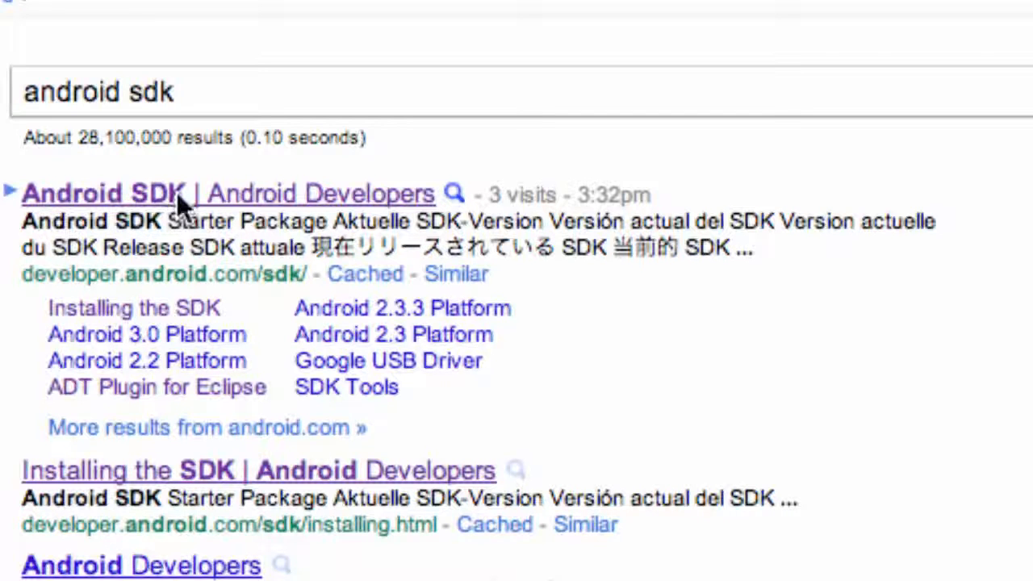
pyautogui.click(267, 202)
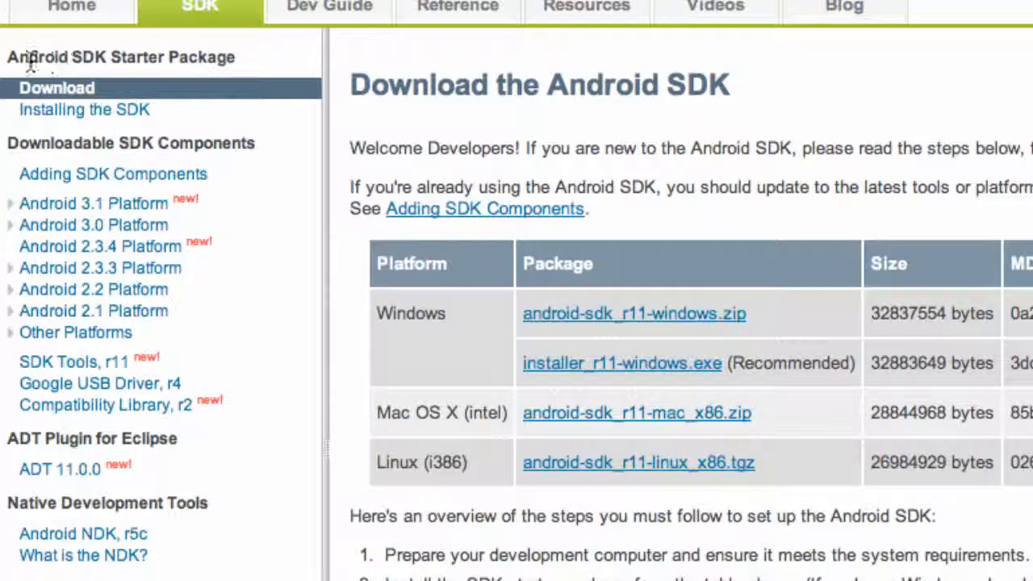
pyautogui.moveTo(30, 63); pyautogui.dragTo(106, 60)
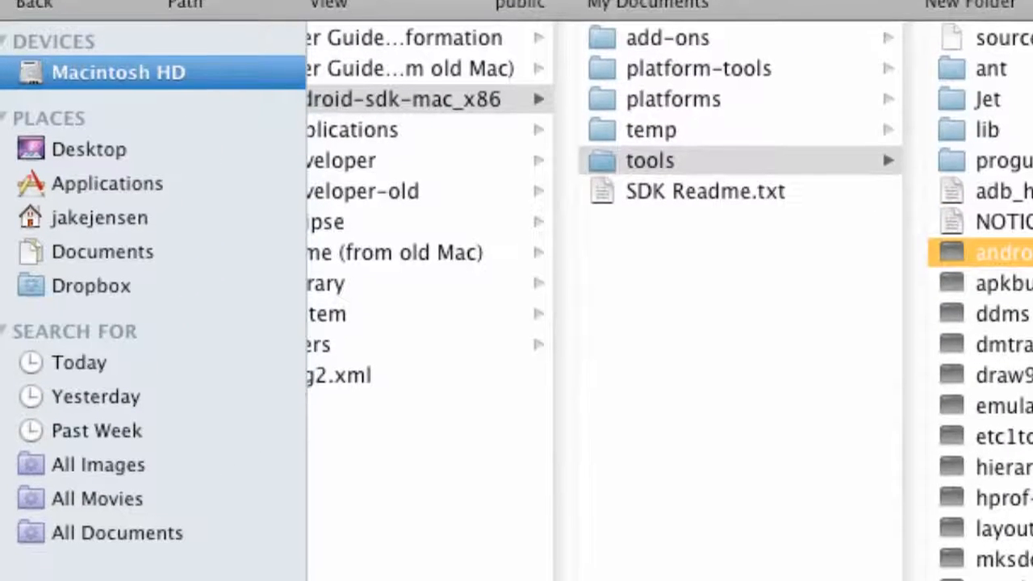
# In Finder, extract the downloaded Android SDK mac_x86 zip archive in the home directory's Downloads folder.
pyautogui.click(113, 246)
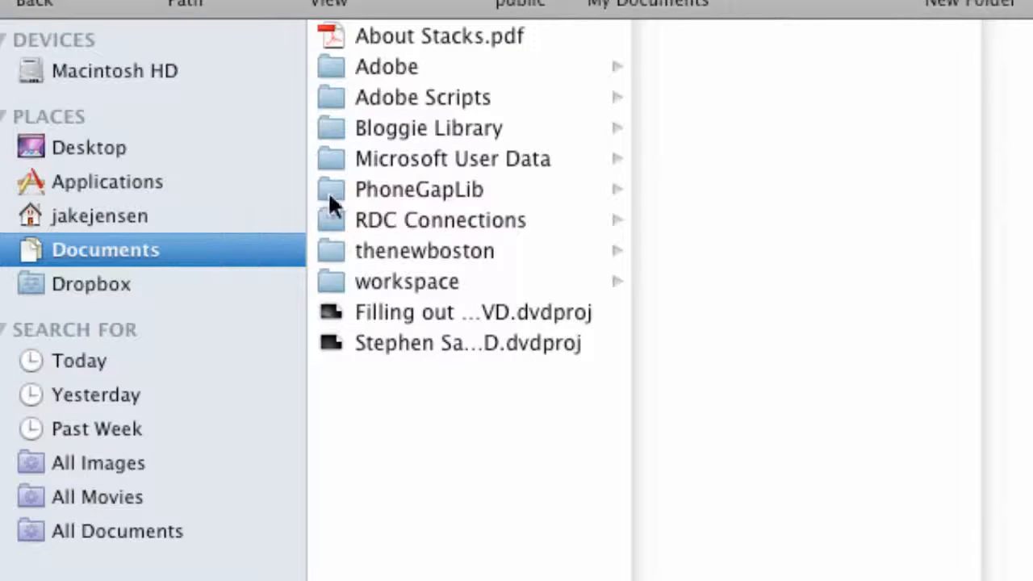
pyautogui.click(122, 70)
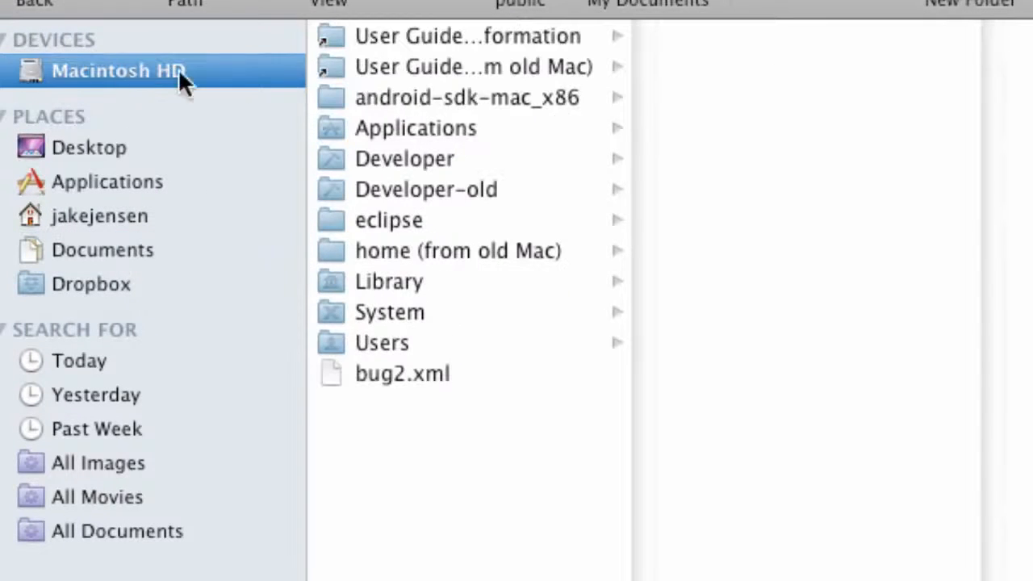
pyautogui.click(103, 225)
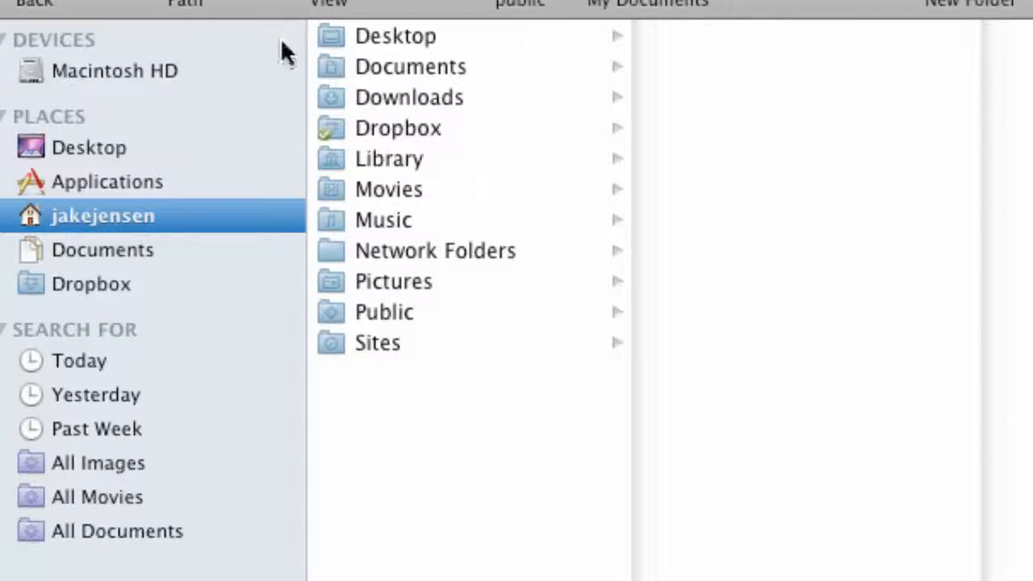
pyautogui.click(399, 97)
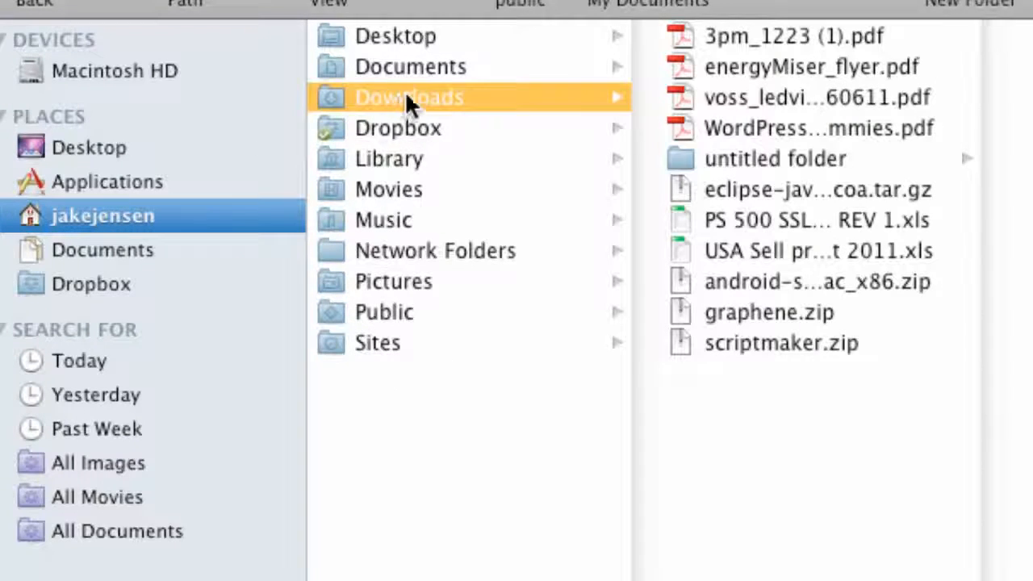
pyautogui.click(751, 281)
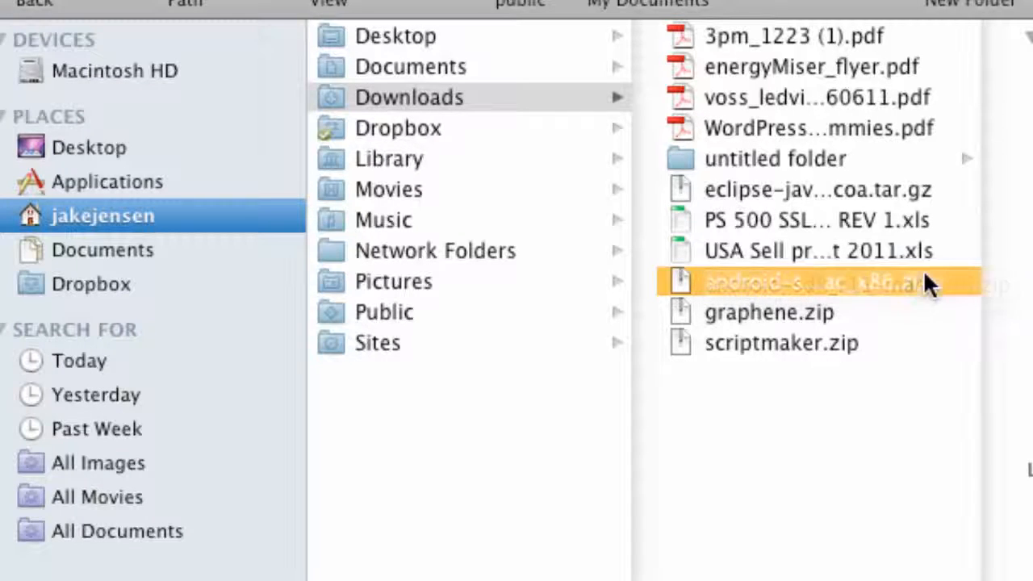
pyautogui.doubleClick(746, 279)
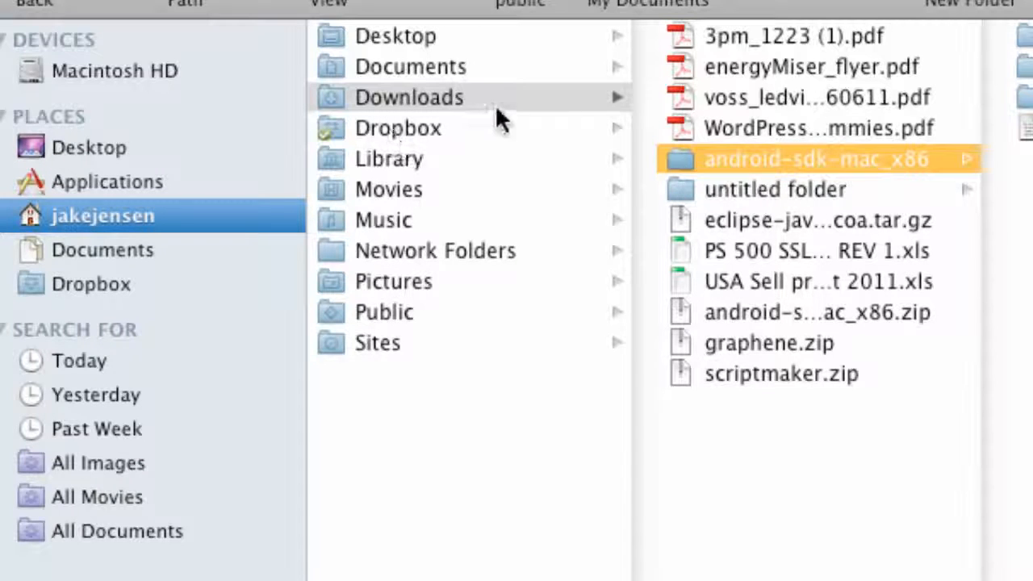
pyautogui.moveTo(732, 155)
pyautogui.mouseDown()
pyautogui.moveTo(224, 61)
pyautogui.moveTo(386, 117)
pyautogui.moveTo(743, 159)
pyautogui.mouseUp()
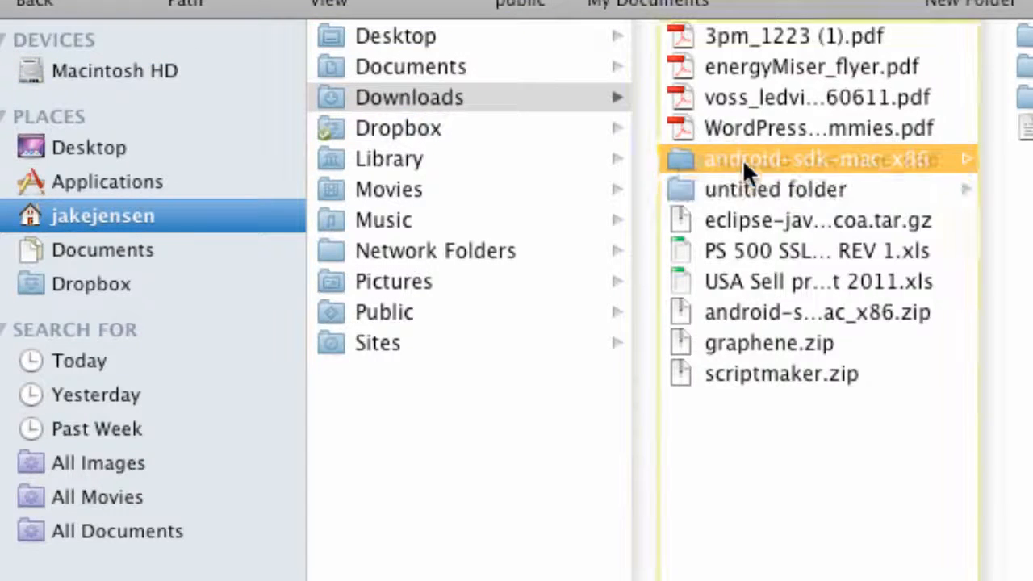
# Show the contents of the tools folder inside android-sdk-mac_x86 on Macintosh HD.
pyautogui.click(147, 73)
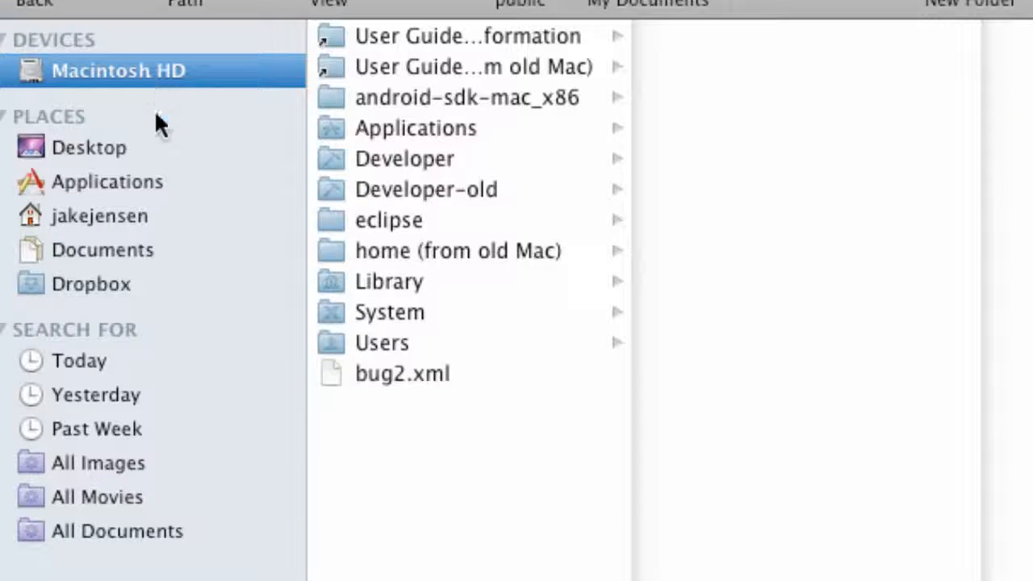
pyautogui.click(412, 96)
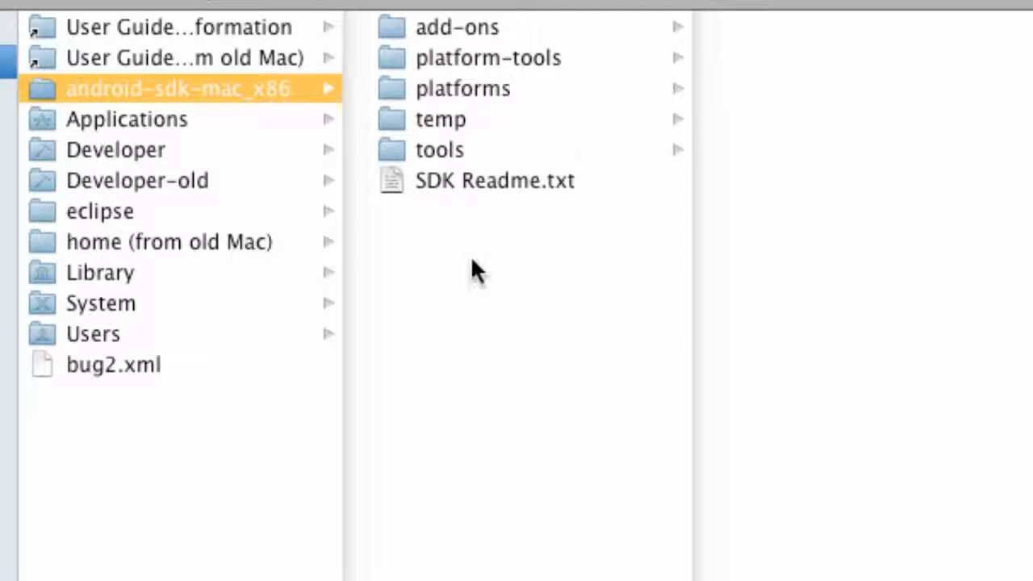
pyautogui.click(444, 150)
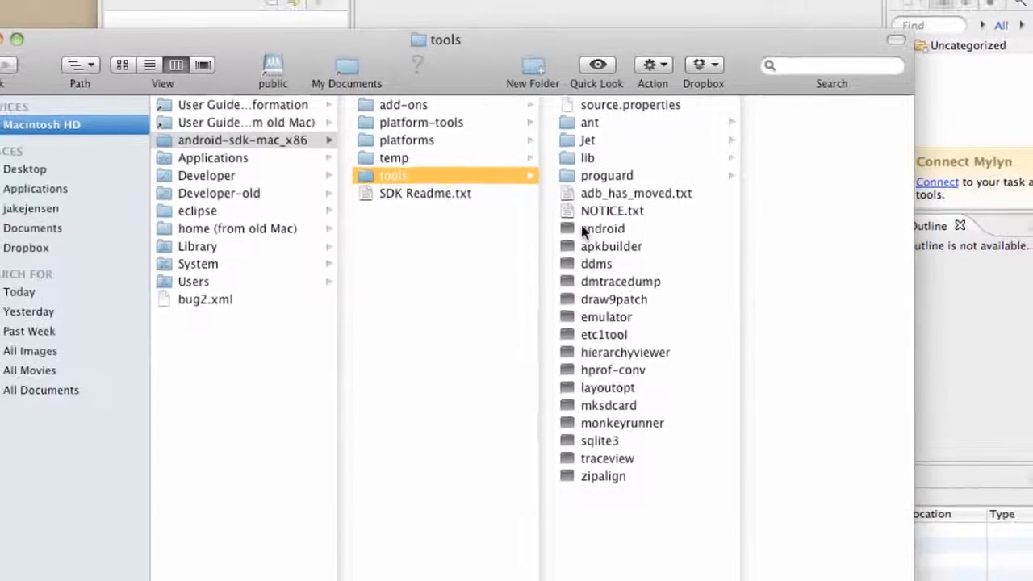
# Launch the android executable from the tools folder and close its Terminal window, terminating the running processes.
pyautogui.doubleClick(581, 228)
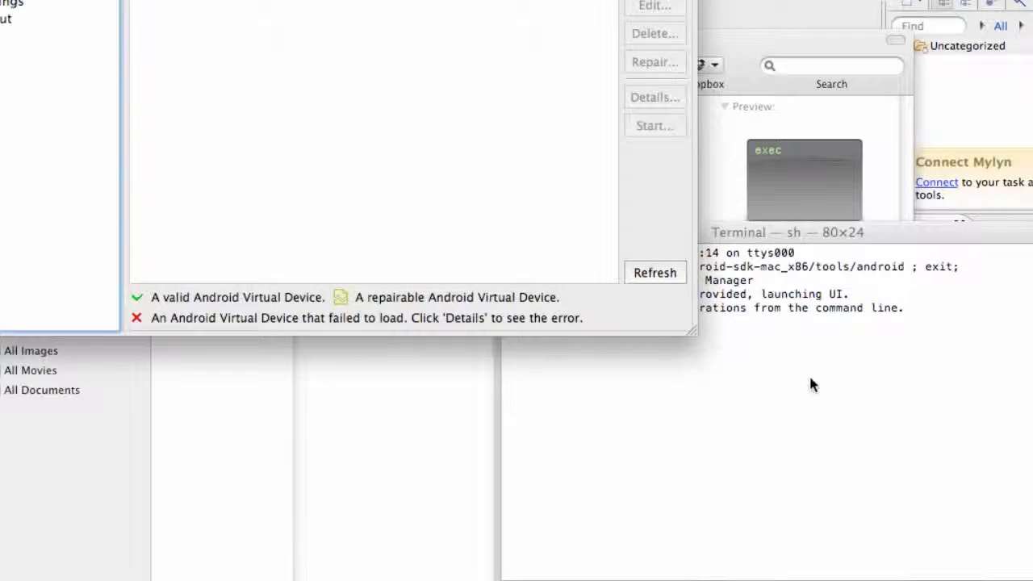
pyautogui.click(811, 379)
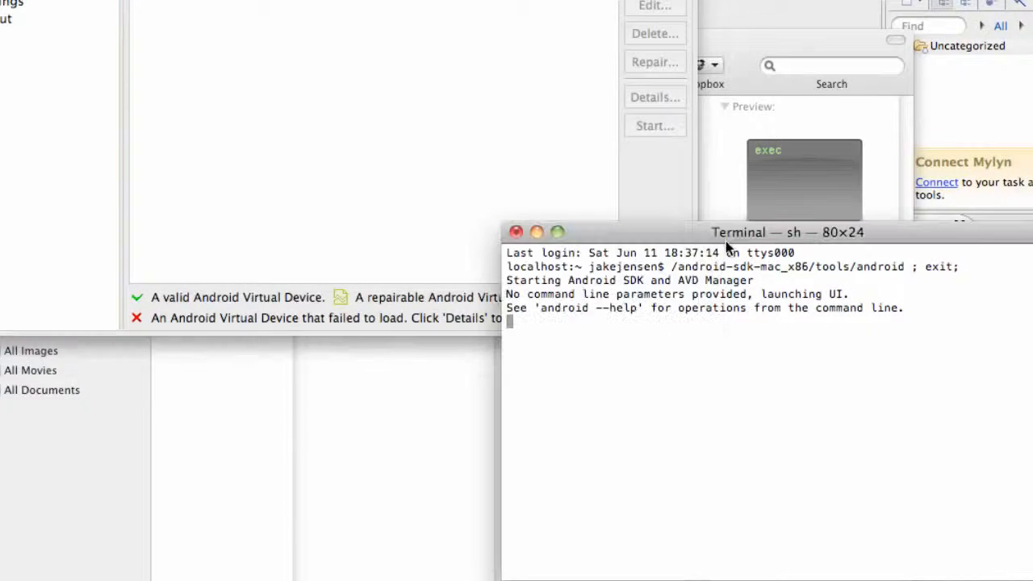
pyautogui.click(517, 232)
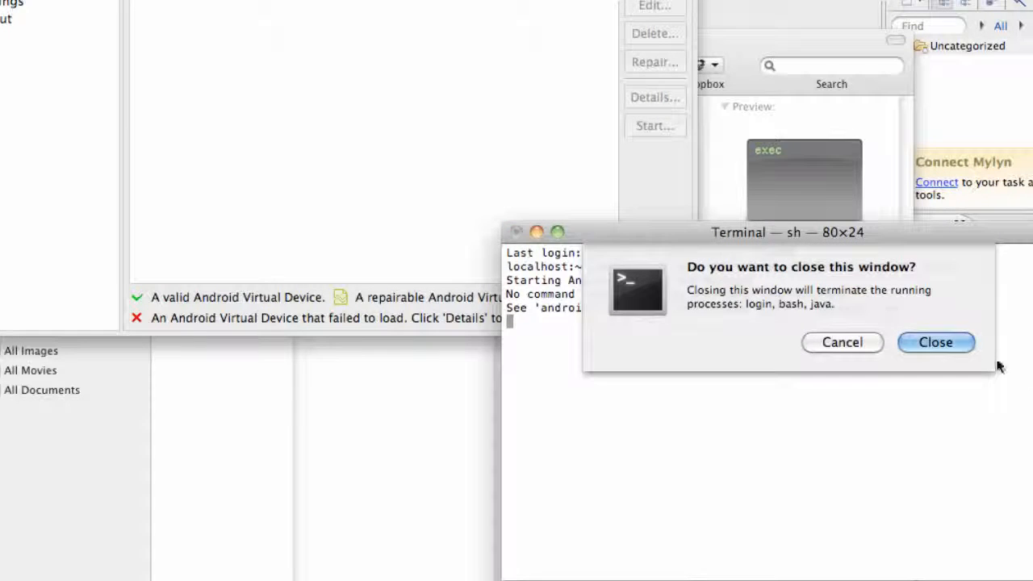
pyautogui.click(941, 342)
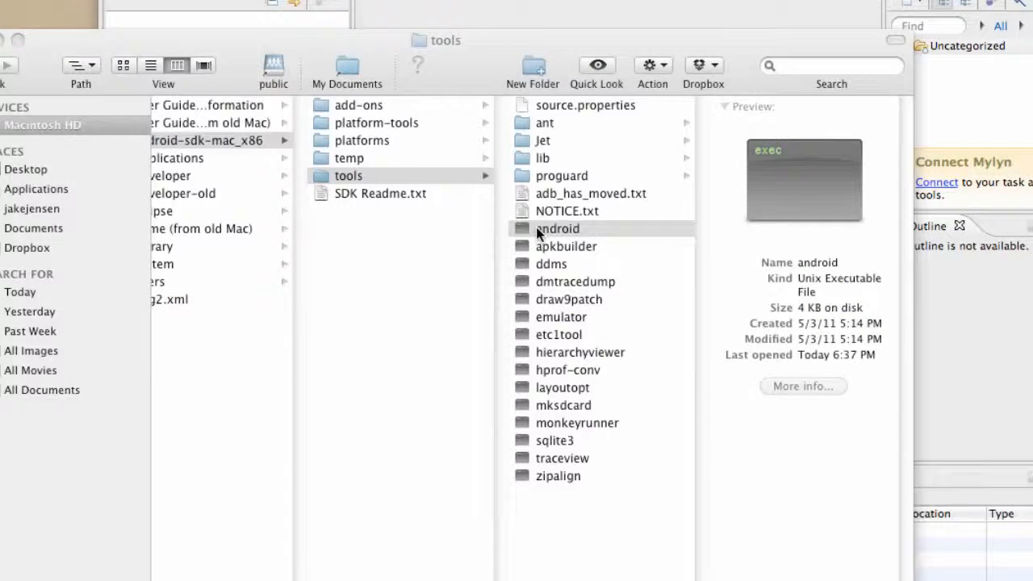
# Launch the android executable and mark SDK Platform Android 2.2, API 8, revision 2 in the Android Repository for download.
pyautogui.doubleClick(536, 228)
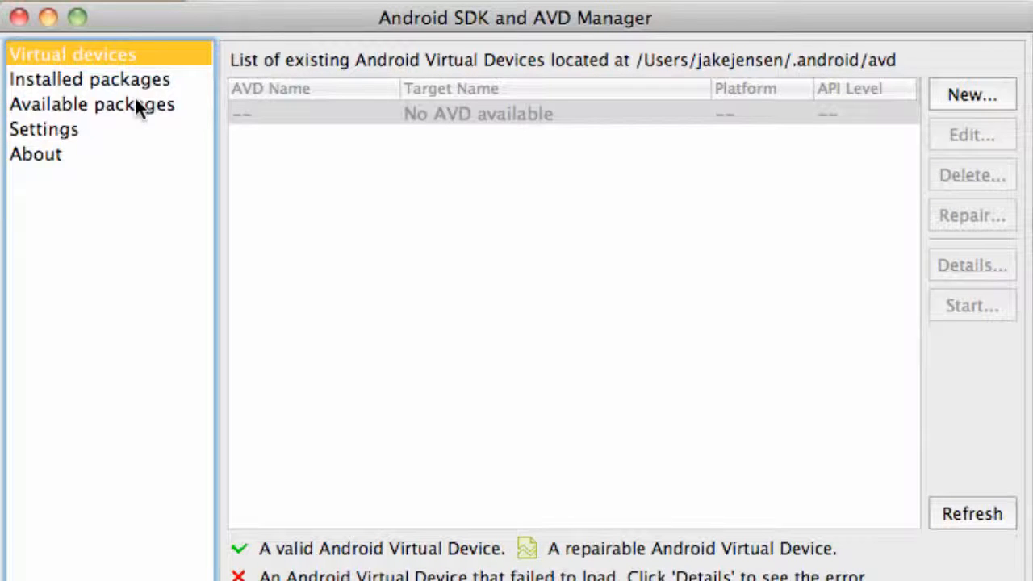
pyautogui.click(79, 111)
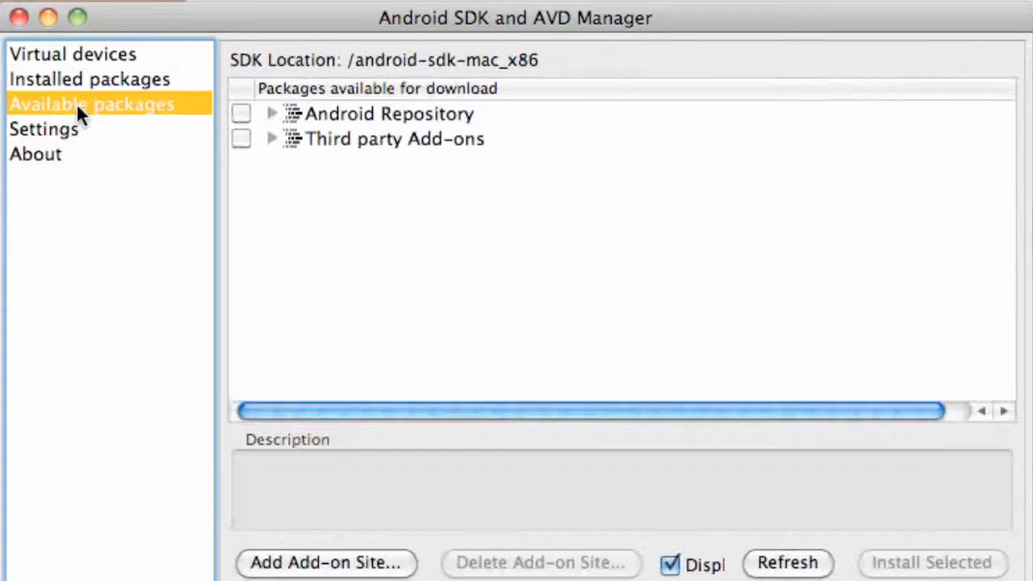
pyautogui.click(271, 115)
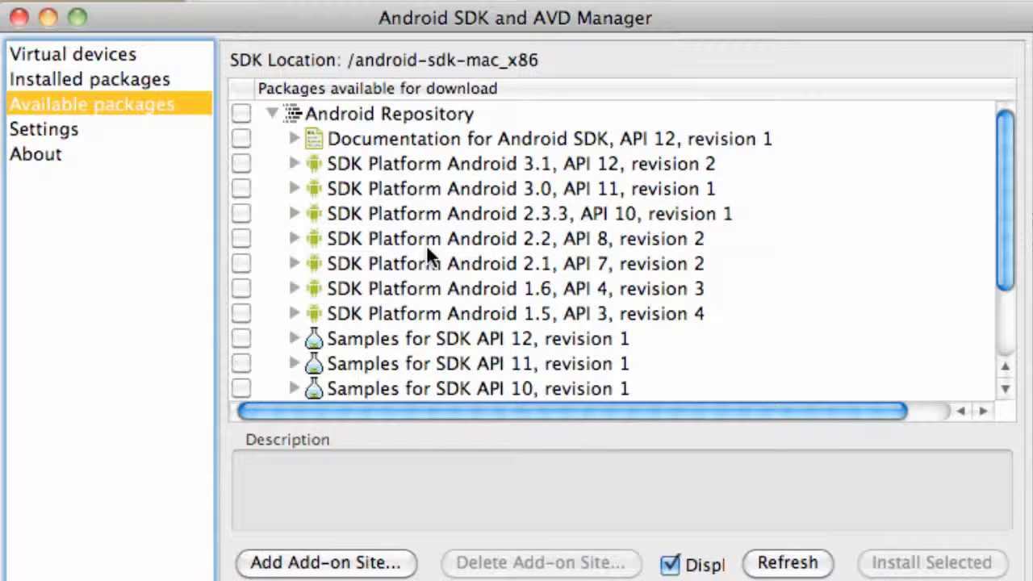
pyautogui.click(239, 240)
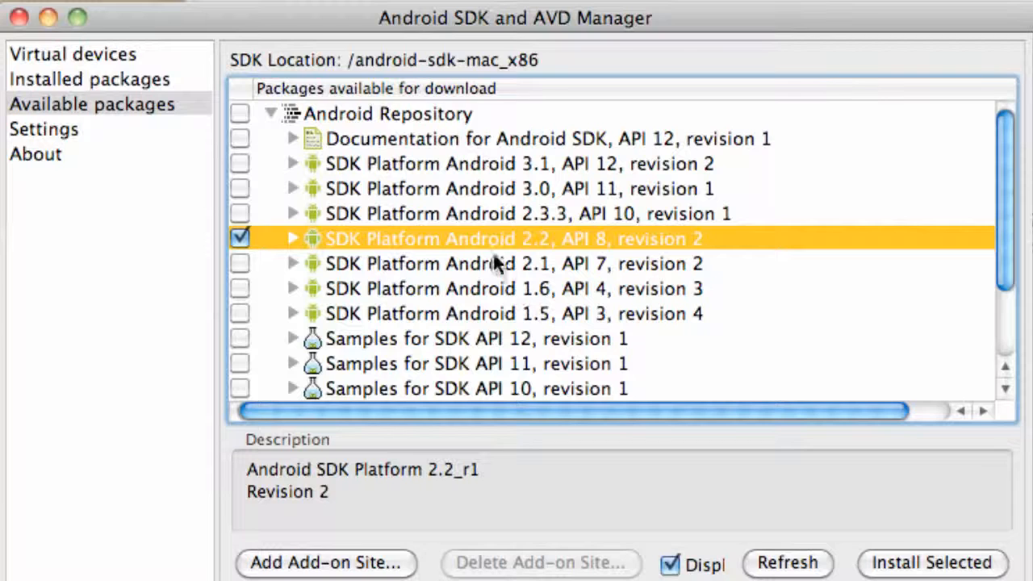
# Mark Google APIs by Google Inc., Android API 8, revision 2 among the third-party add-ons for download.
pyautogui.scroll(-4, 459, 283)
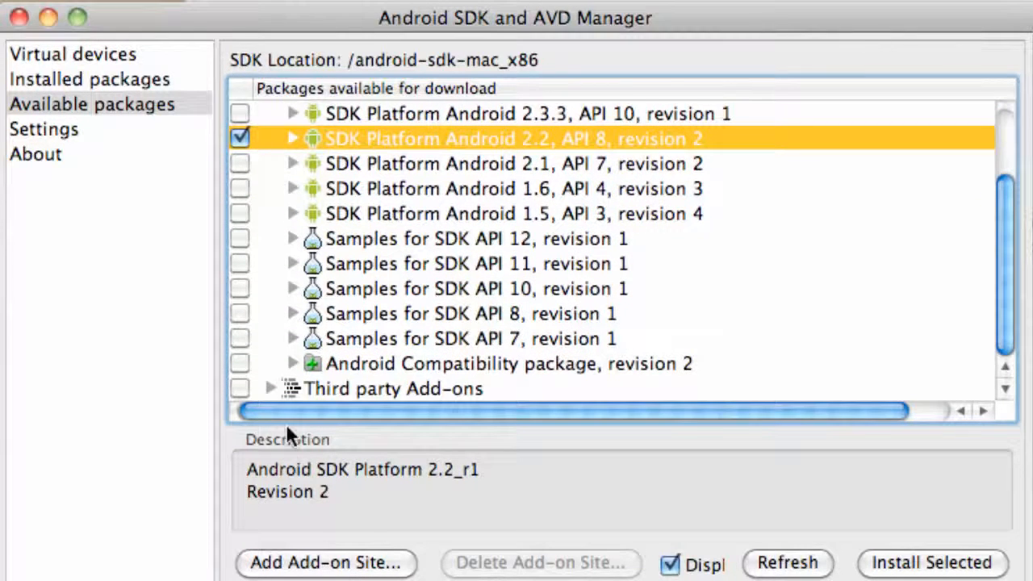
pyautogui.click(269, 389)
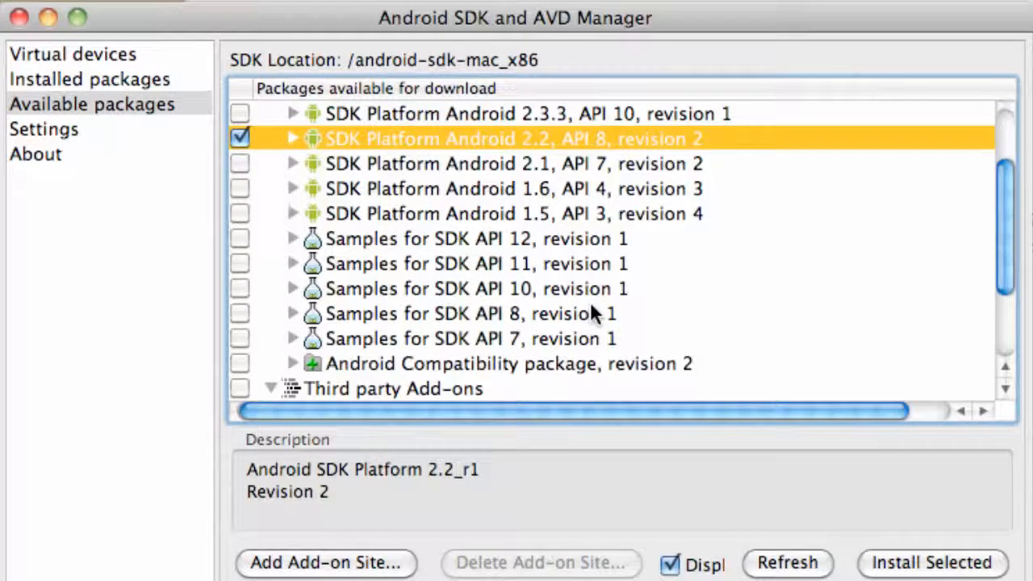
pyautogui.scroll(-5, 588, 301)
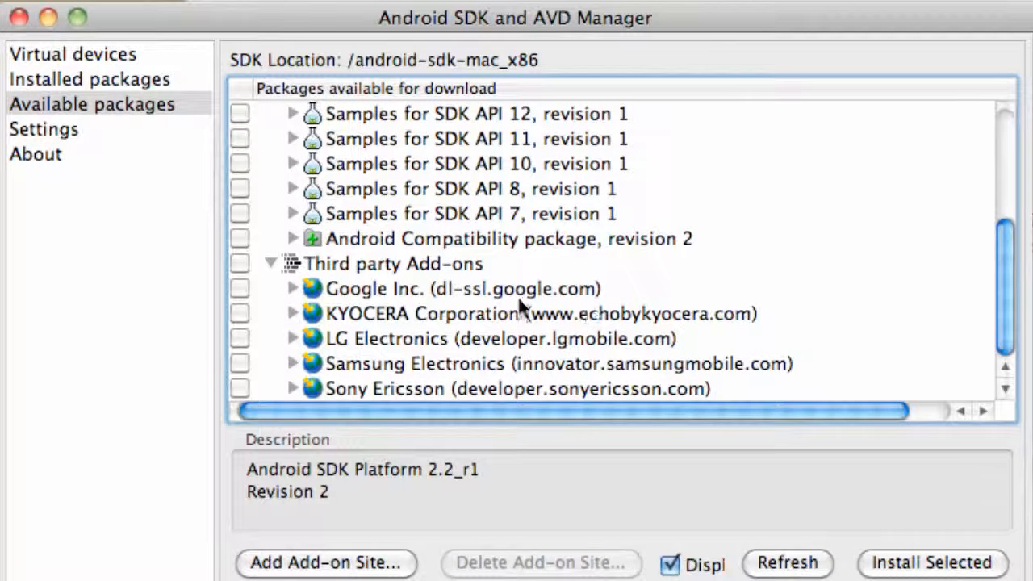
pyautogui.click(288, 287)
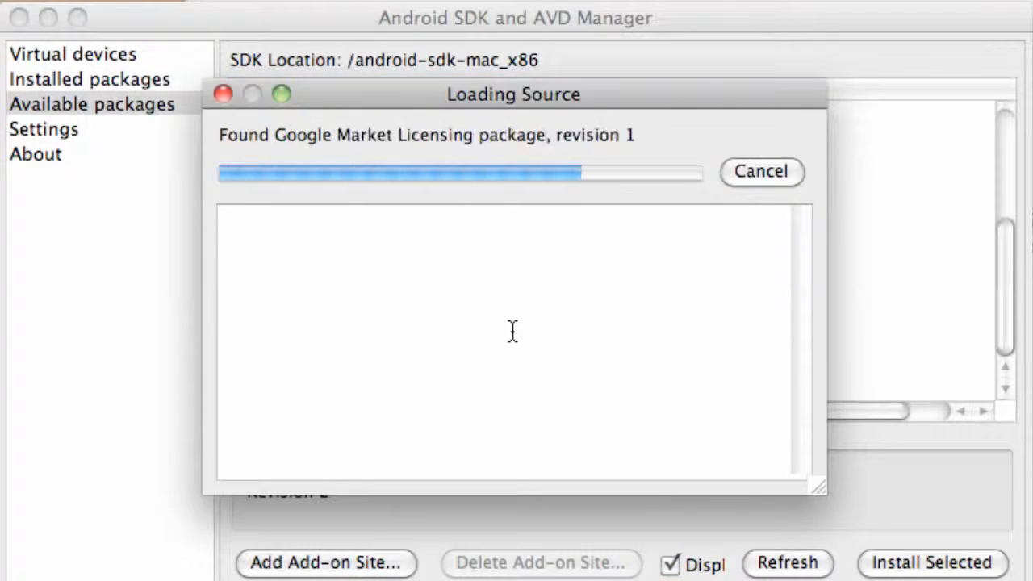
pyautogui.scroll(-3, 513, 332)
pyautogui.scroll(-2, 511, 323)
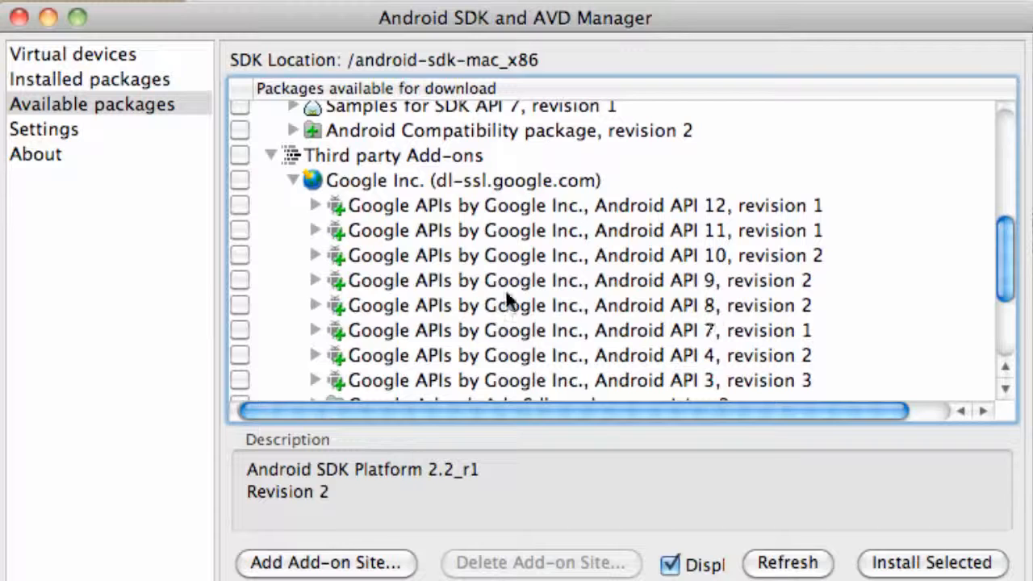
pyautogui.click(242, 303)
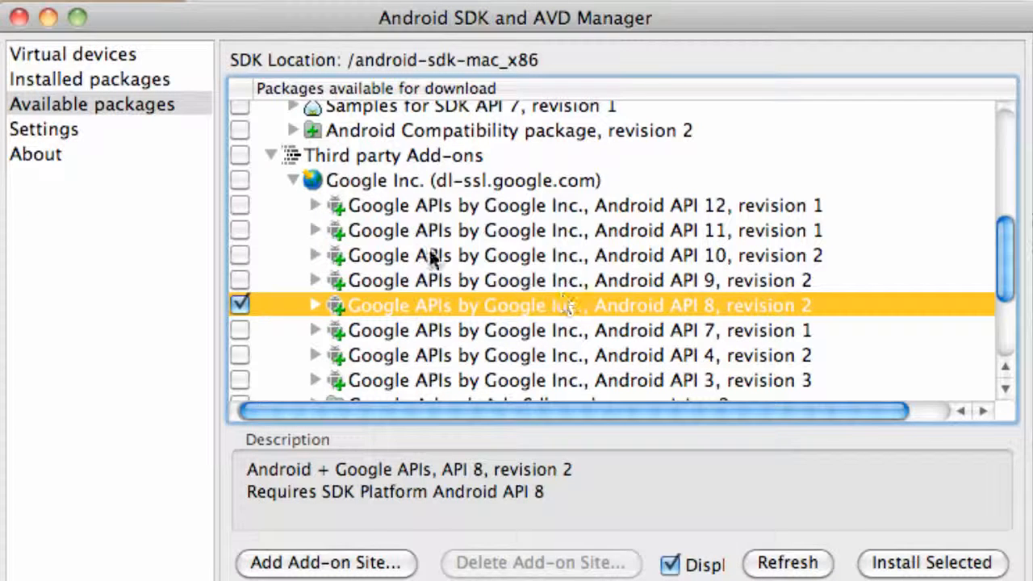
# Install the marked packages, accepting all licenses and the ADB restart, and dismiss the finished installation log.
pyautogui.click(936, 565)
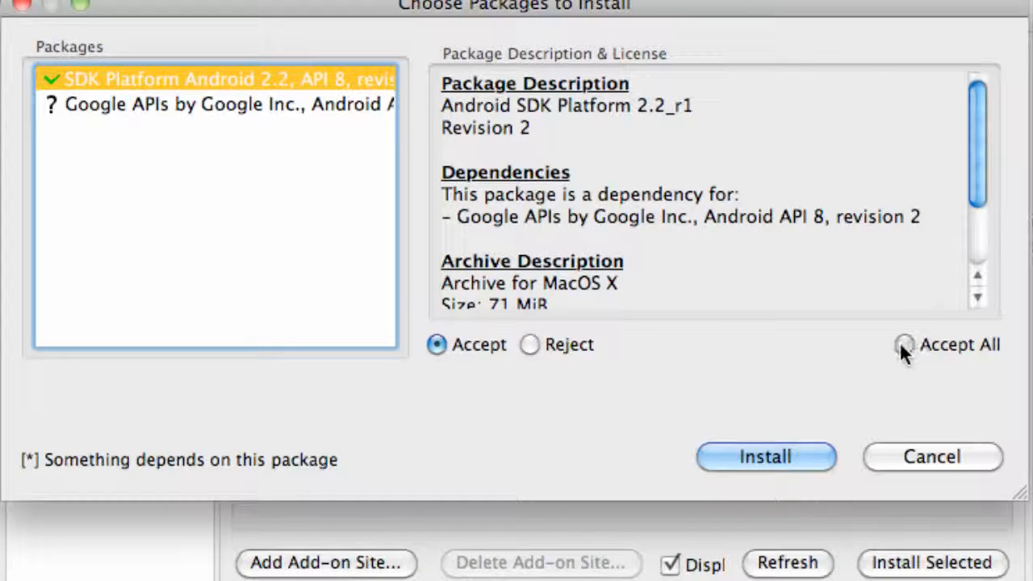
pyautogui.click(902, 344)
pyautogui.click(771, 456)
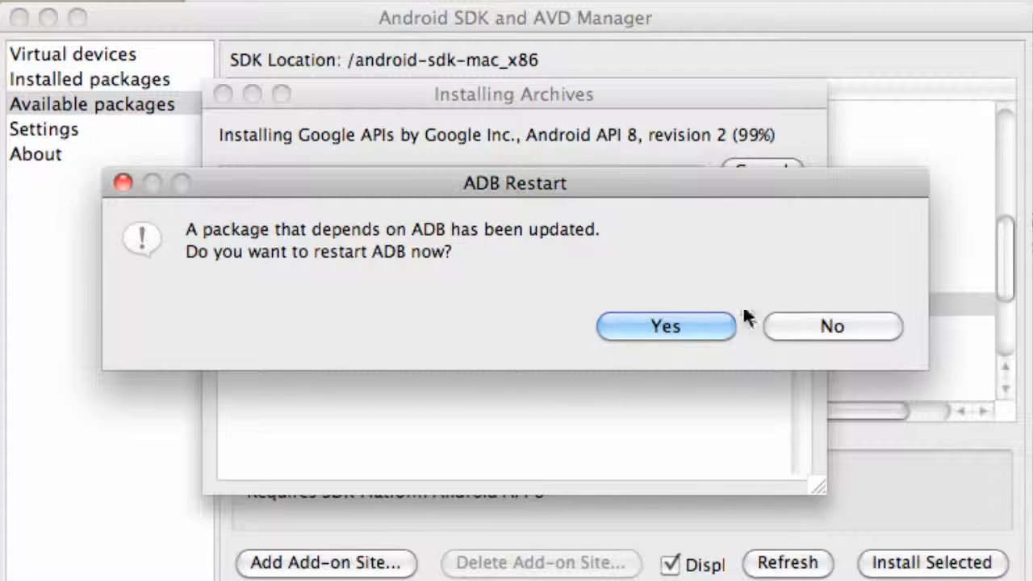
pyautogui.click(622, 335)
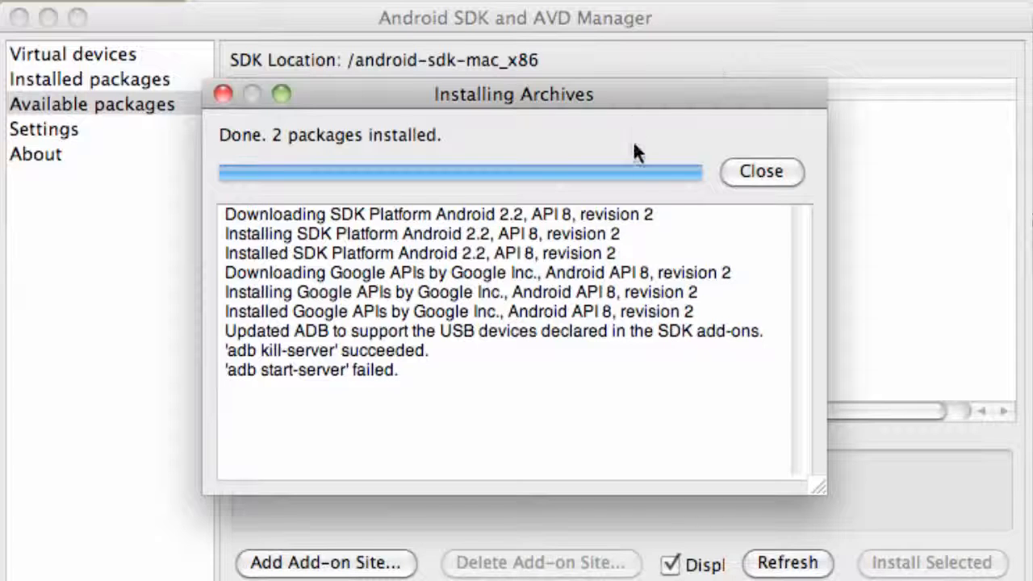
pyautogui.click(769, 175)
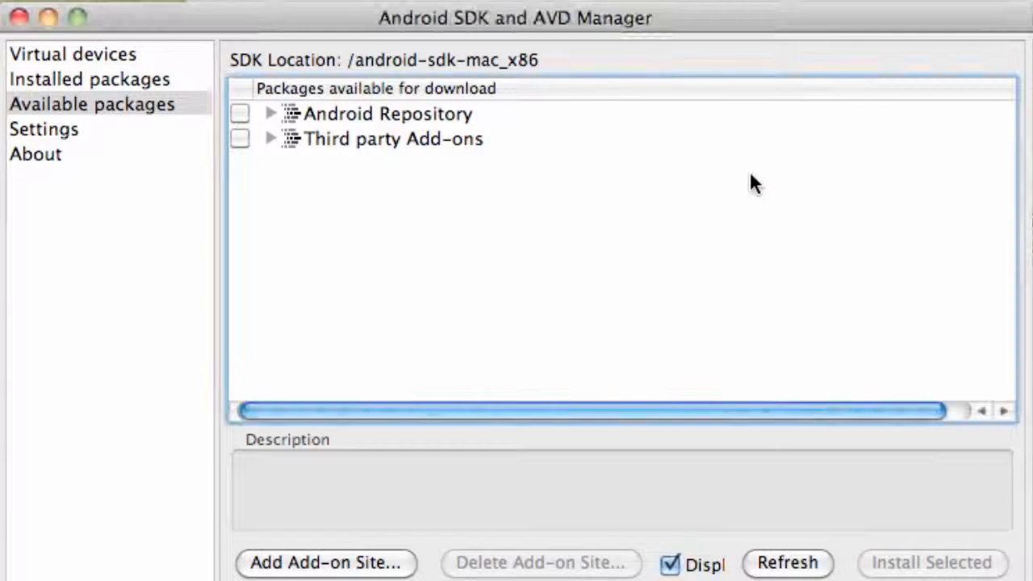
# Review the installed SDK packages and show the list of existing Android virtual devices.
pyautogui.click(103, 80)
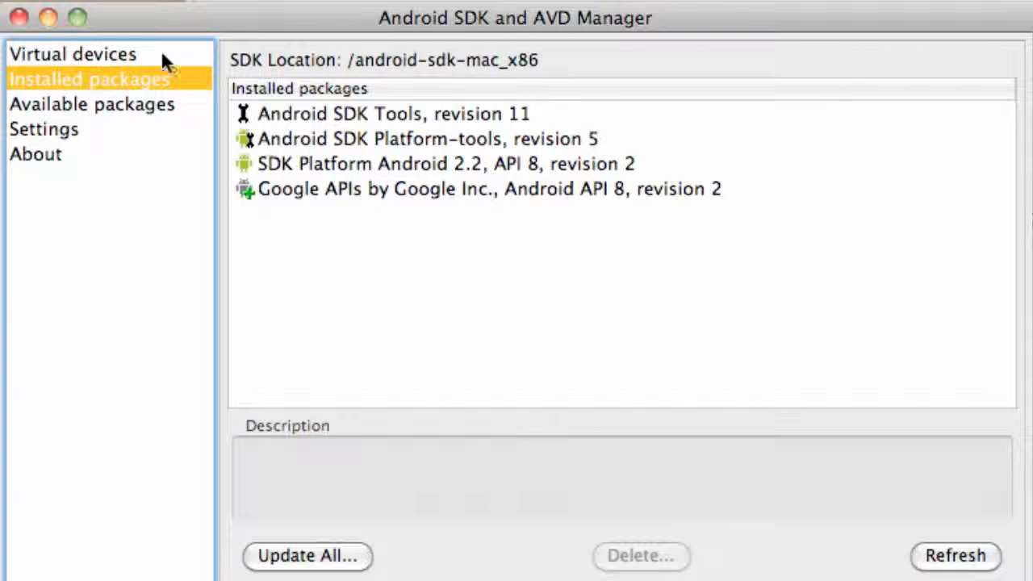
pyautogui.click(111, 54)
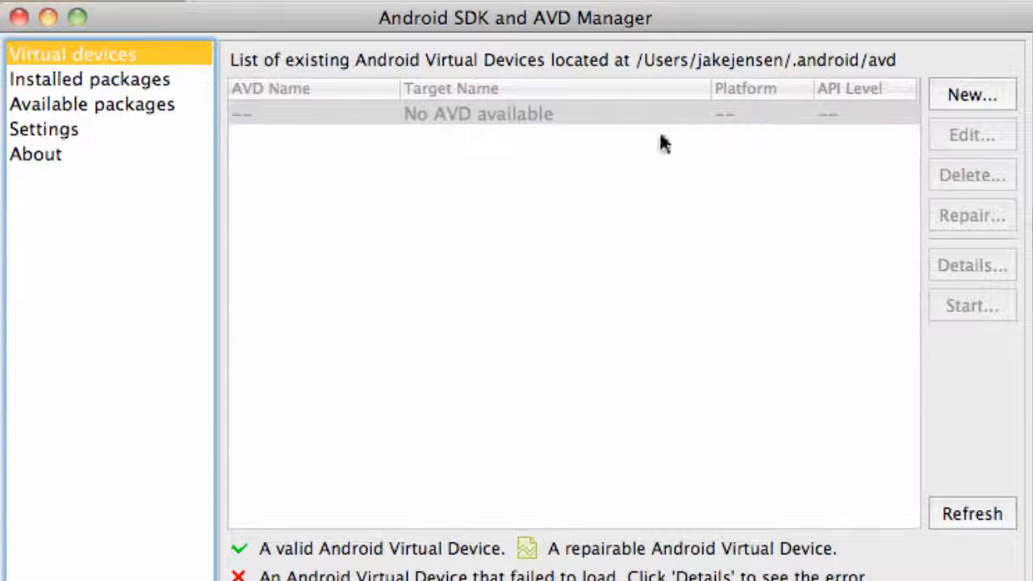
# Start a new Android virtual device named droidX that targets Android 2.2 - API Level 8.
pyautogui.click(991, 98)
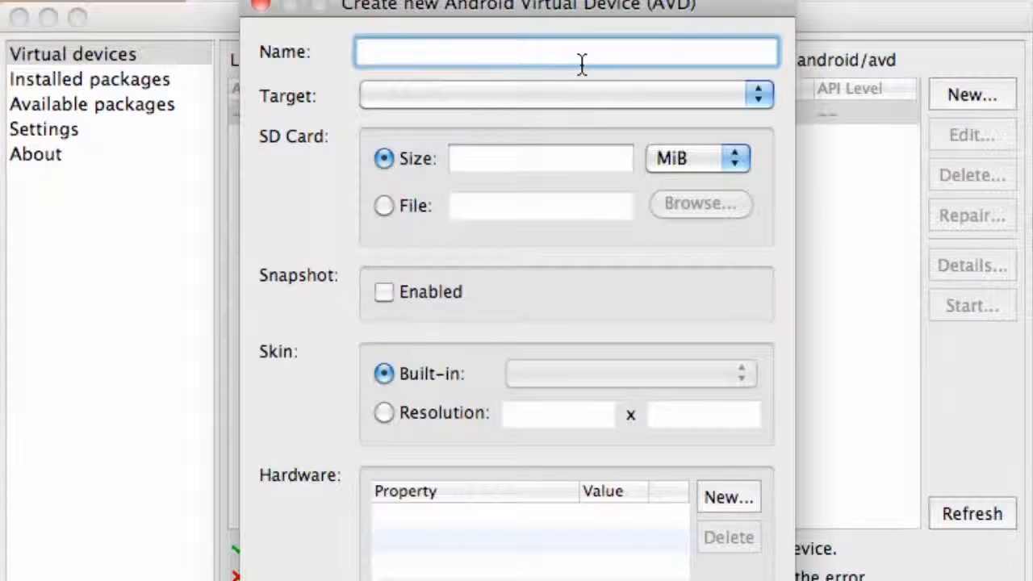
pyautogui.write('droid')
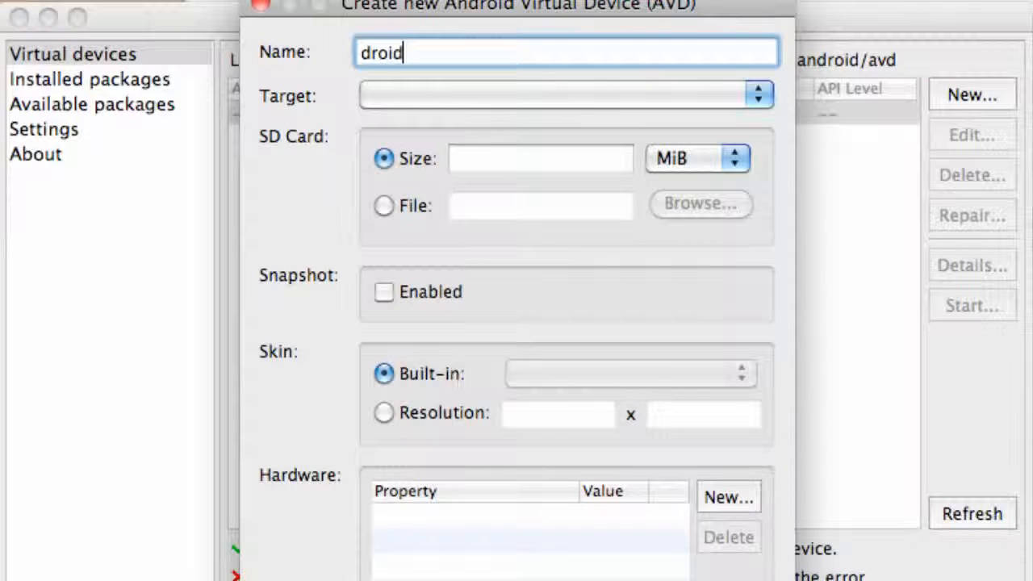
pyautogui.write('X')
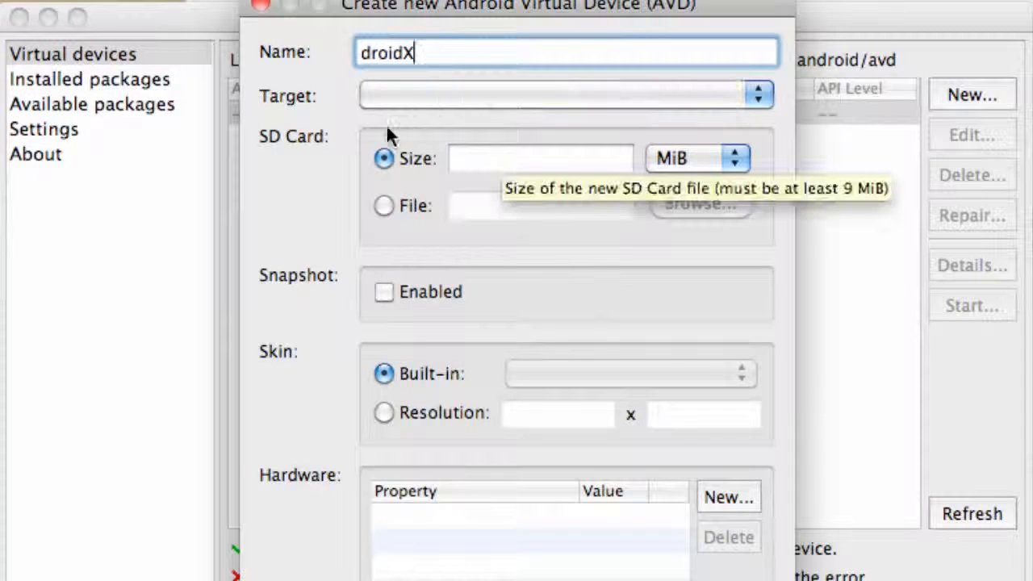
pyautogui.click(406, 98)
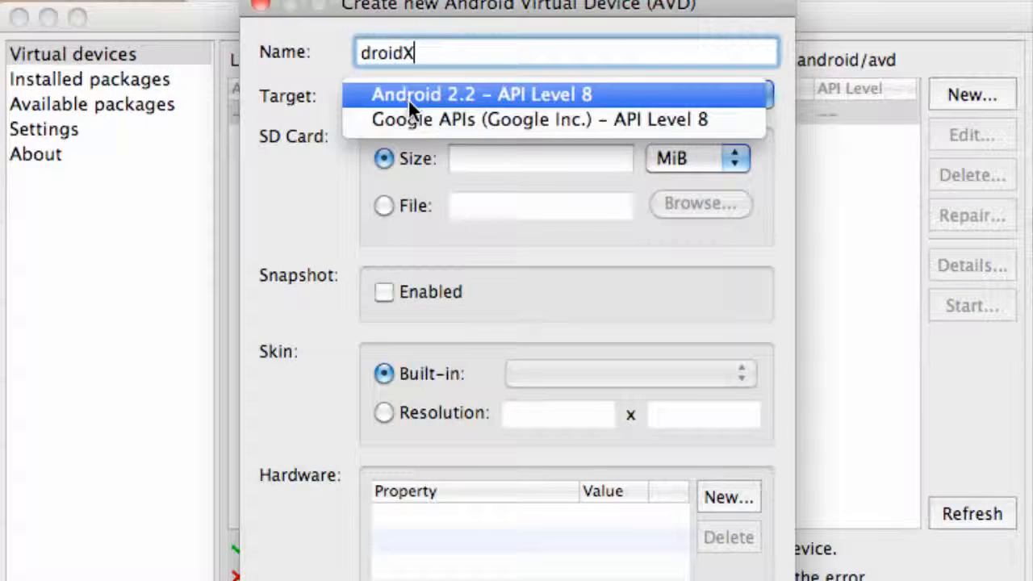
pyautogui.click(453, 94)
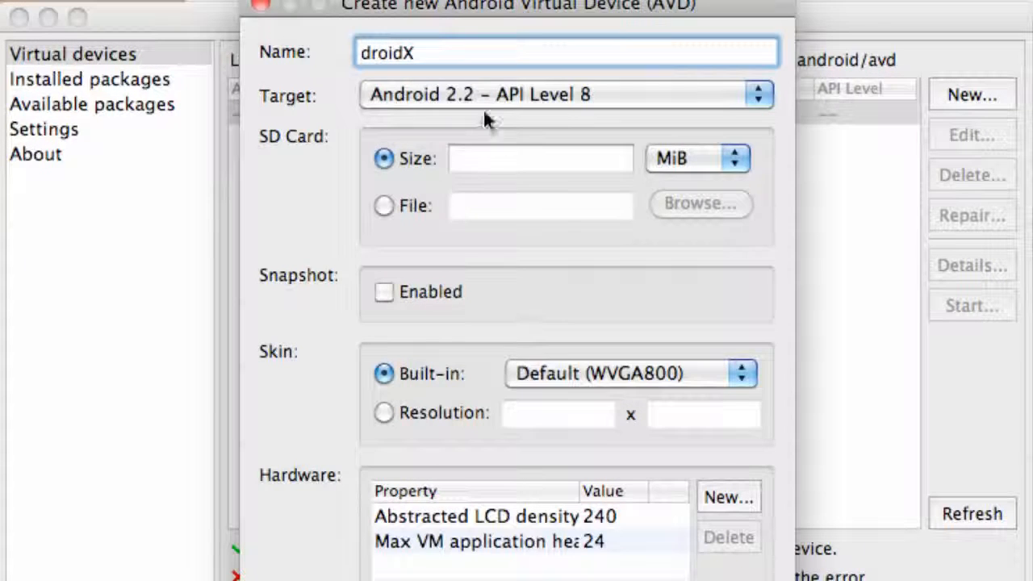
# Set the SD card size to 100 MiB, create the virtual device, and dismiss the creation result.
pyautogui.click(530, 162)
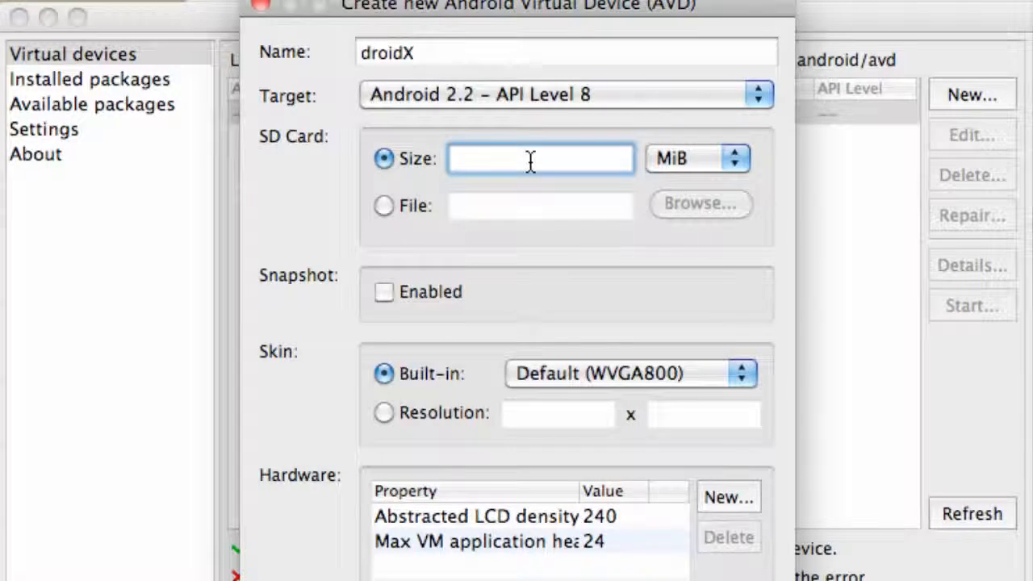
pyautogui.write('100')
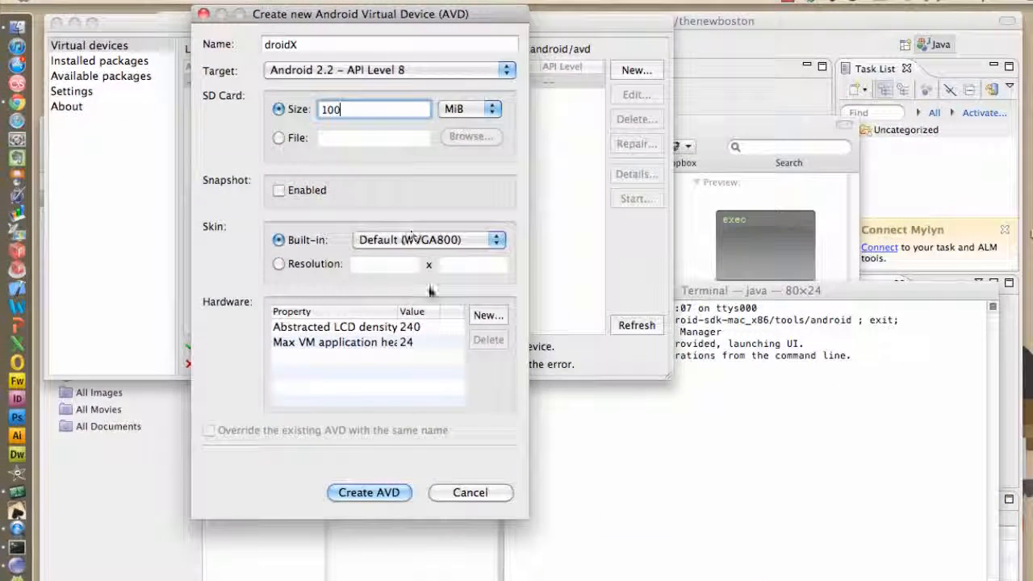
pyautogui.click(380, 492)
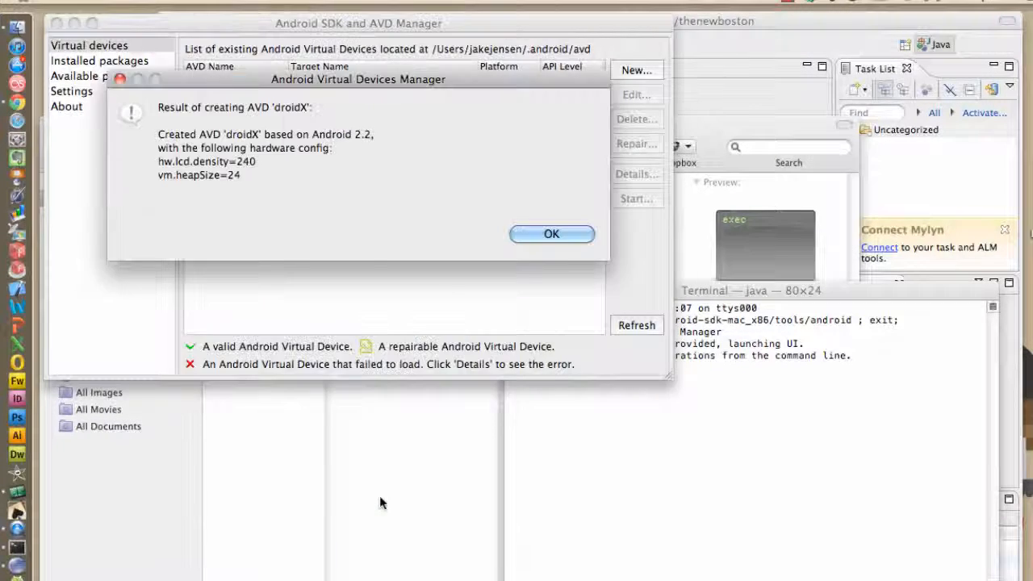
pyautogui.click(380, 481)
pyautogui.click(375, 82)
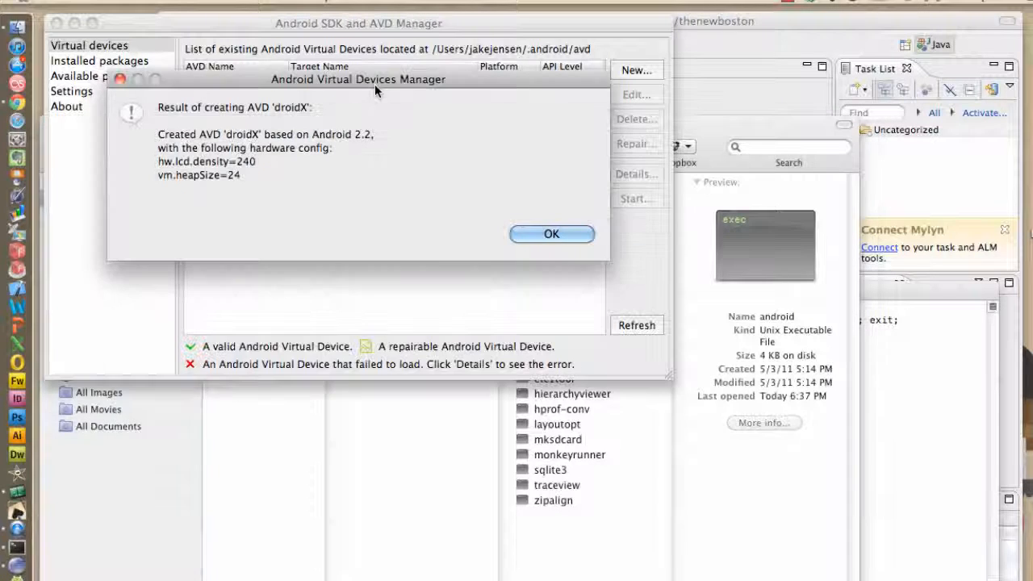
pyautogui.click(551, 233)
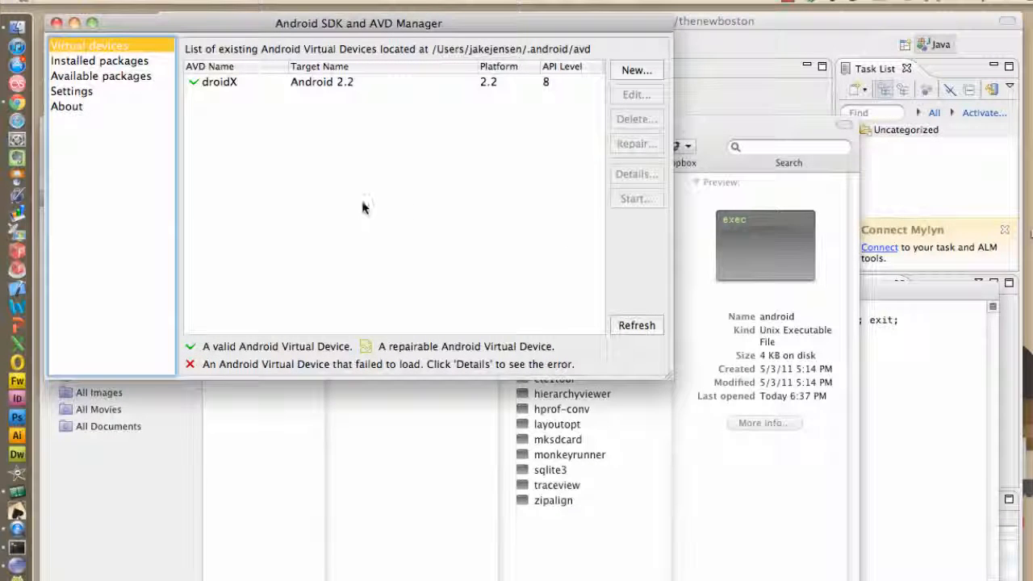